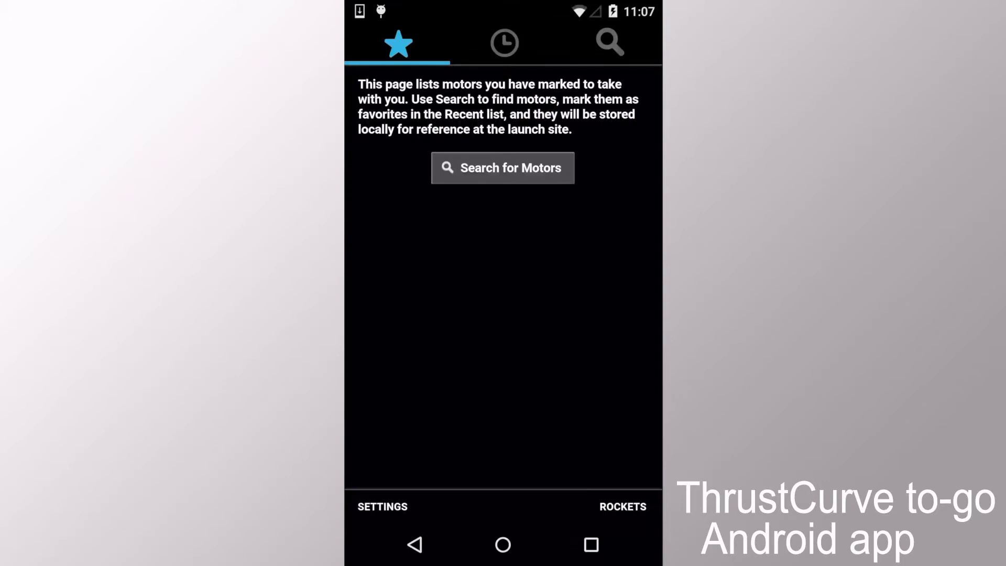
Search for motors with impulse class G and 29 mm diameter.
{"action": "left_click", "coordinate": [502, 167]}
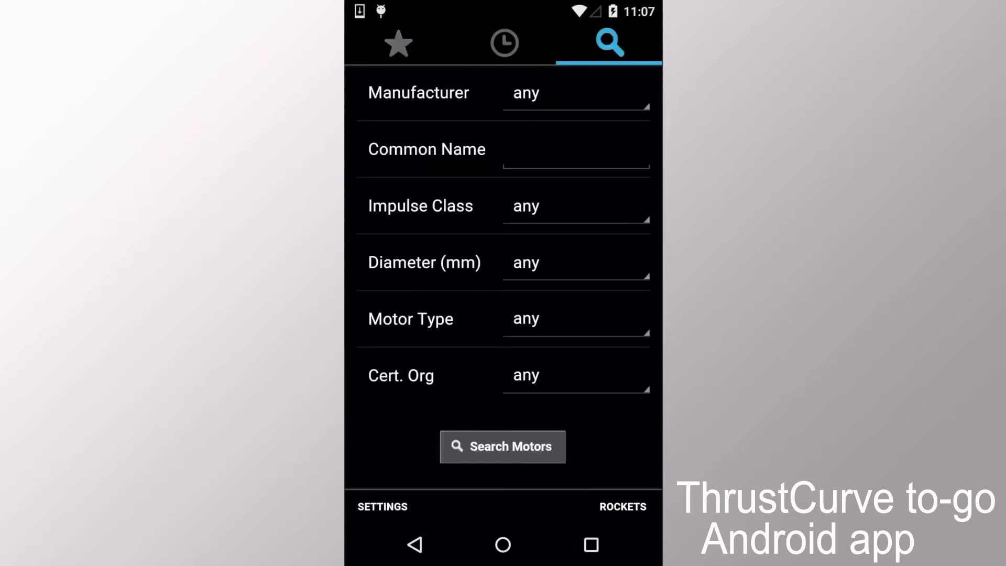
{"action": "left_click", "coordinate": [576, 206]}
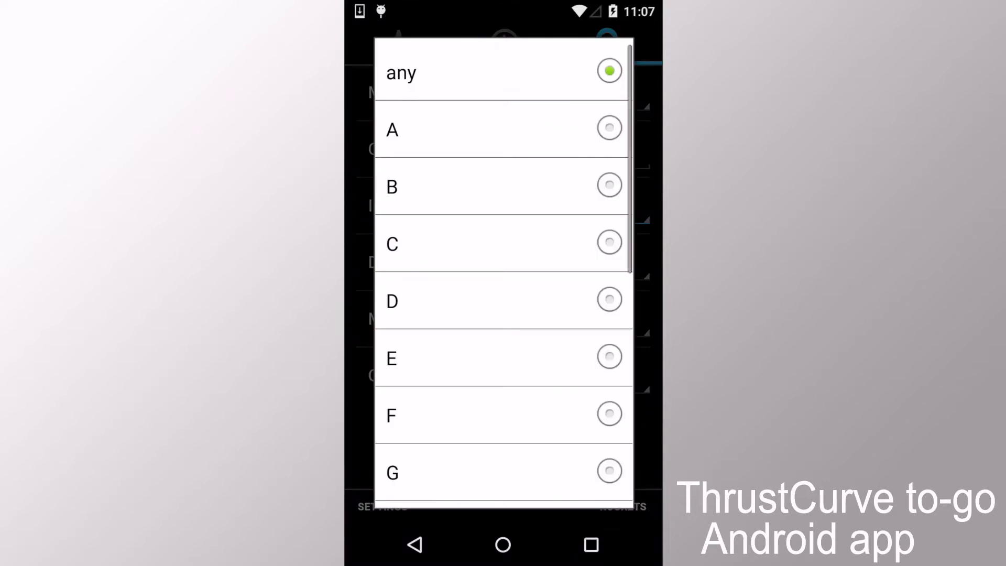
{"action": "scroll", "coordinate": [503, 275], "scroll_direction": "down", "scroll_amount": 3}
{"action": "left_click", "coordinate": [503, 321]}
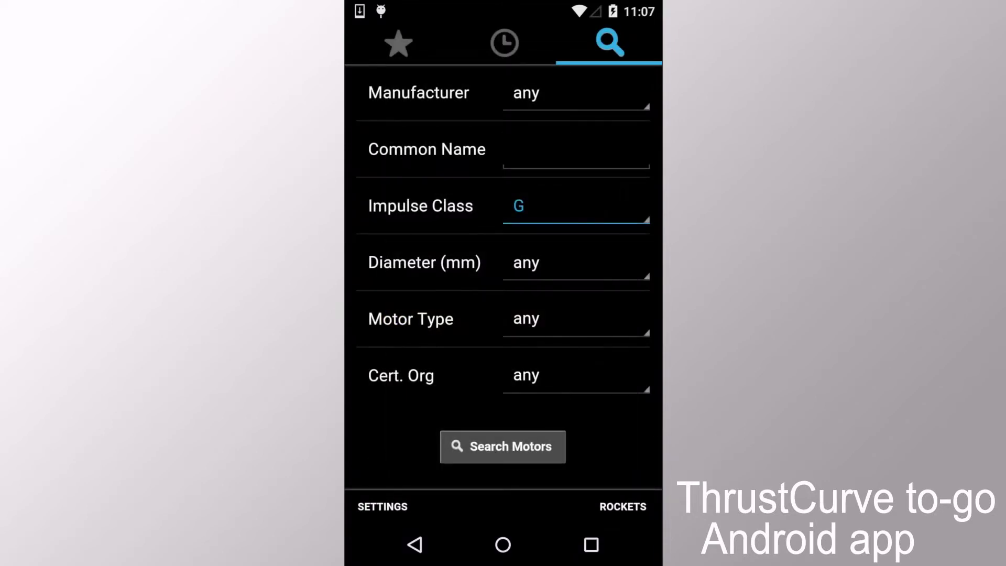
{"action": "left_click", "coordinate": [576, 263]}
{"action": "scroll", "coordinate": [503, 275], "scroll_direction": "down", "scroll_amount": 2}
{"action": "left_click", "coordinate": [503, 314]}
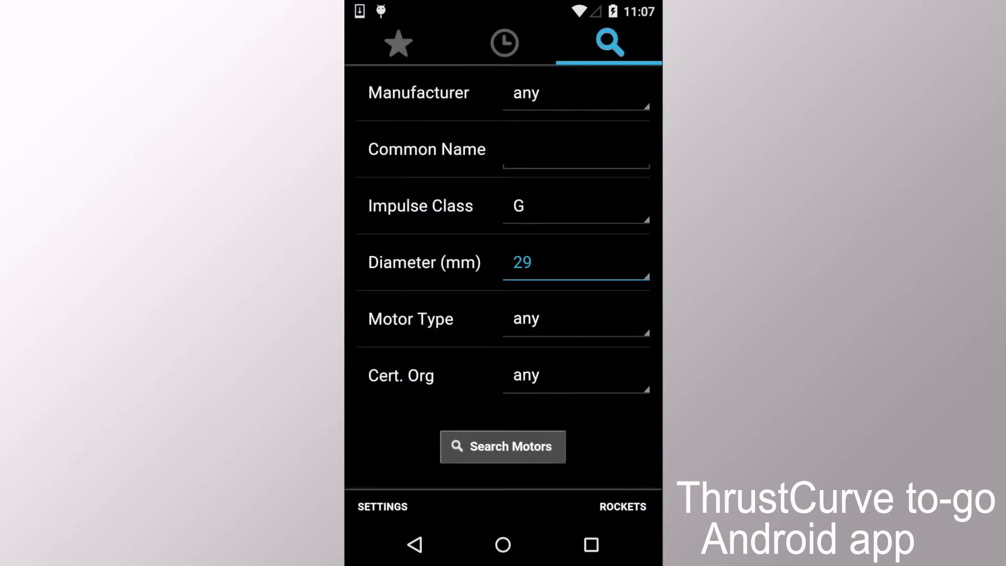
{"action": "left_click", "coordinate": [503, 446]}
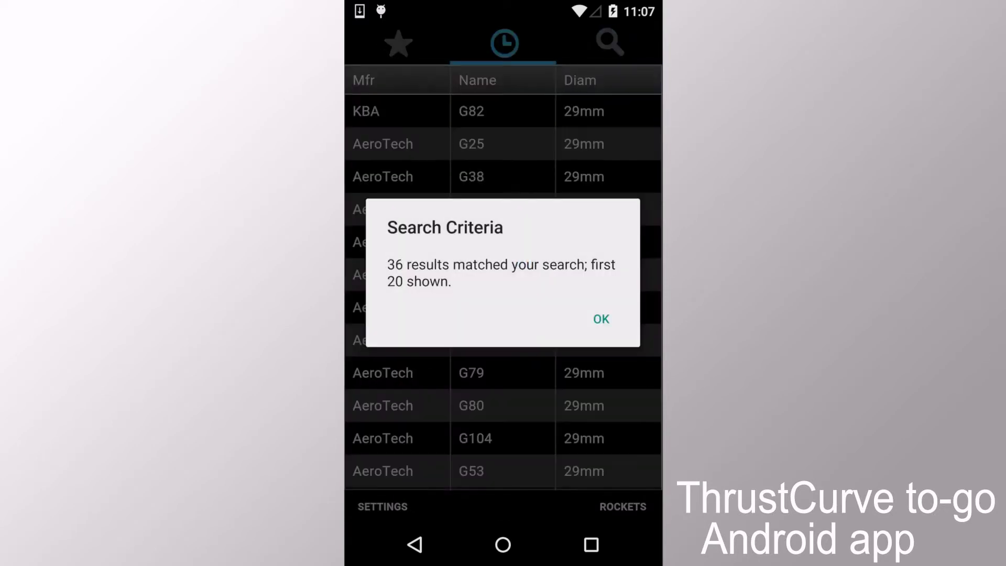
Make the AeroTech G80 from the results a favorite and view its thrust curve.
{"action": "left_click", "coordinate": [601, 318]}
{"action": "left_click_drag", "start_coordinate": [503, 315], "coordinate": [502, 248]}
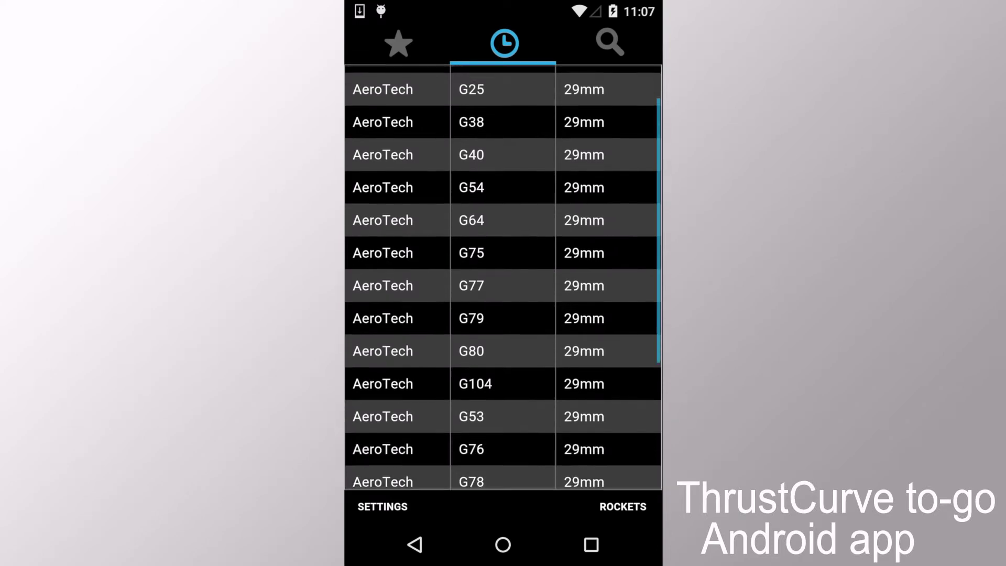
{"action": "left_click", "coordinate": [502, 308]}
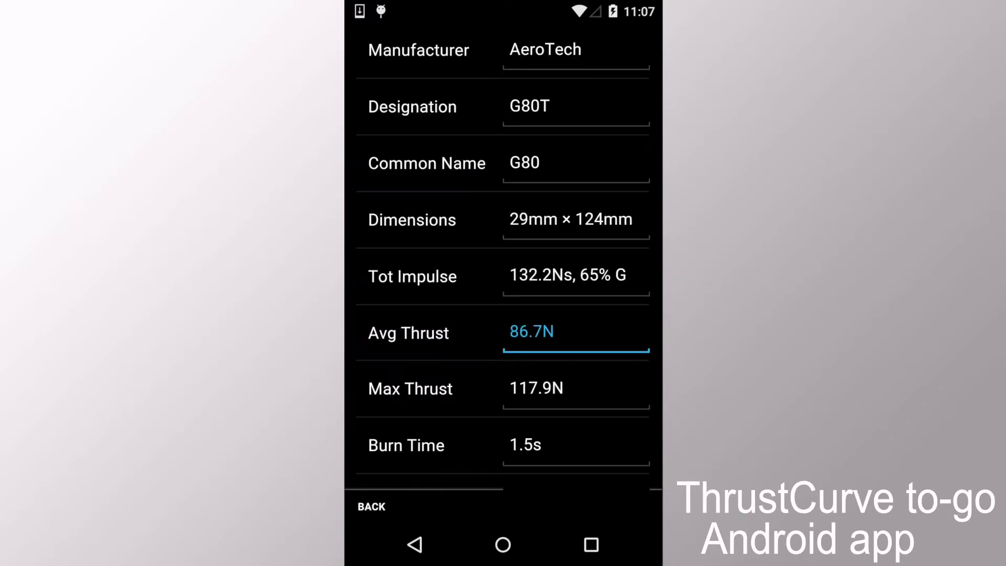
{"action": "scroll", "coordinate": [503, 315], "scroll_direction": "down", "scroll_amount": 5}
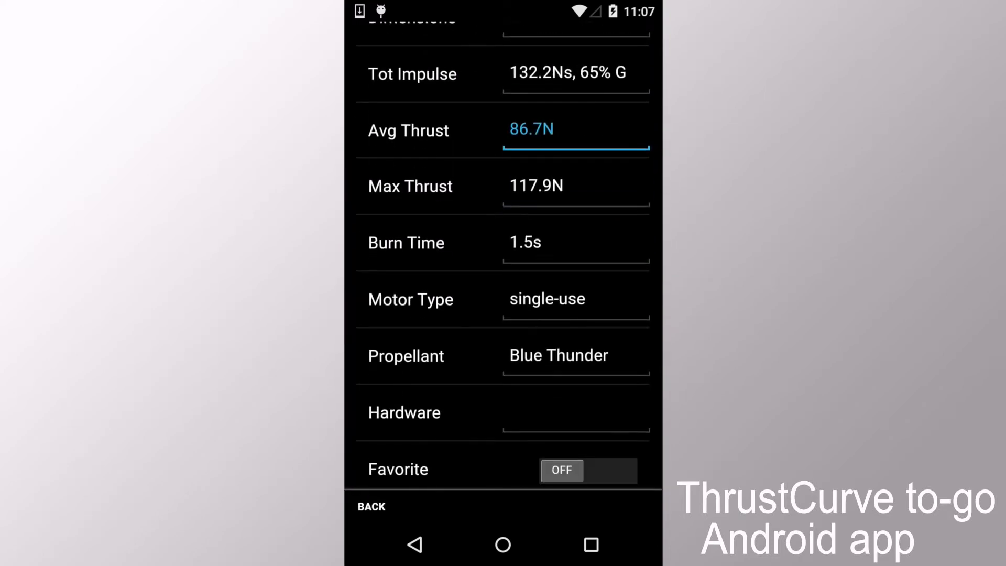
{"action": "left_click", "coordinate": [503, 469]}
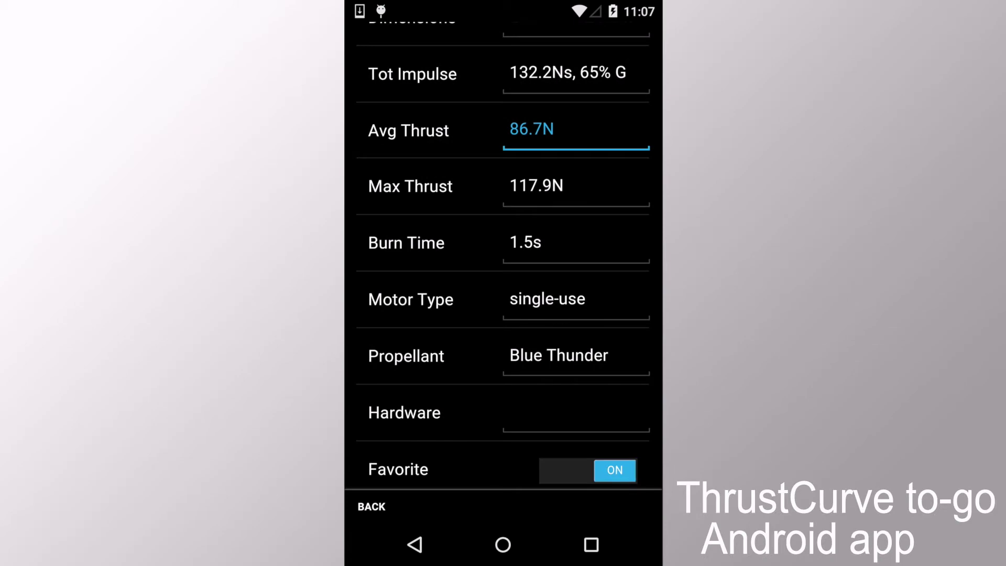
{"action": "left_click", "coordinate": [576, 129]}
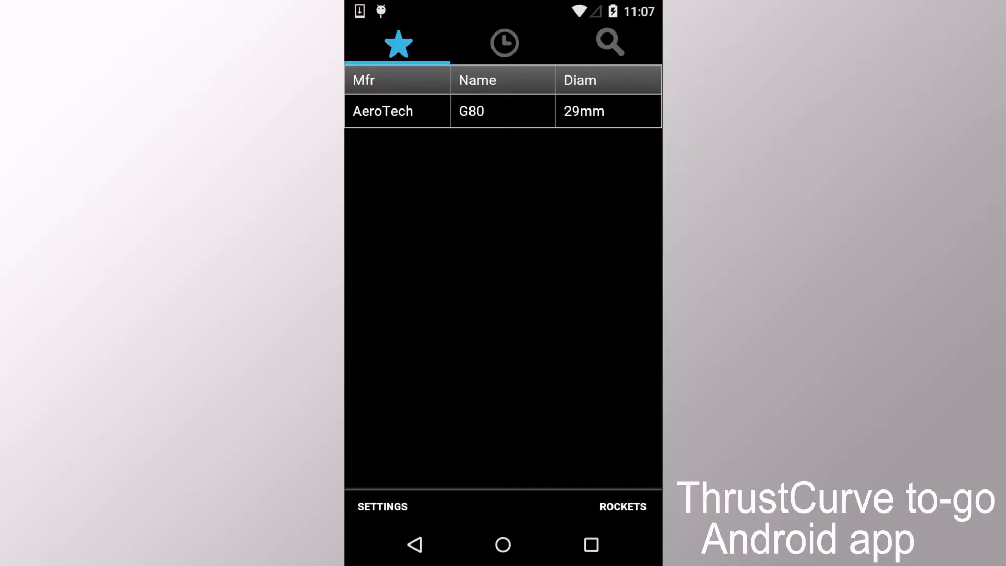
Create the rocket Aerotech Mustang (47 mm body, 310 g, 29×203 mm mount) and open its motor guide.
{"action": "left_click", "coordinate": [623, 507]}
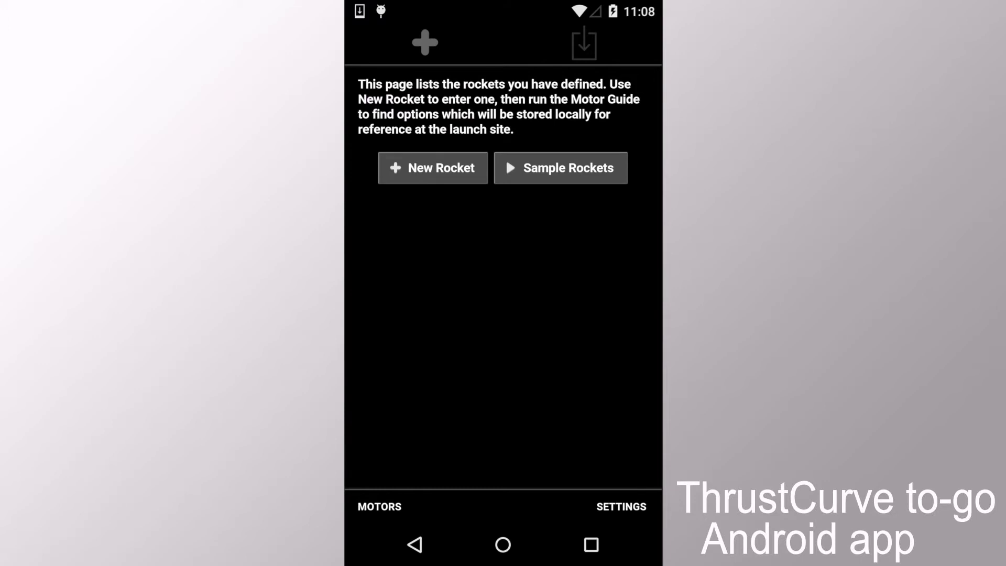
{"action": "left_click", "coordinate": [433, 168]}
{"action": "left_click", "coordinate": [576, 97]}
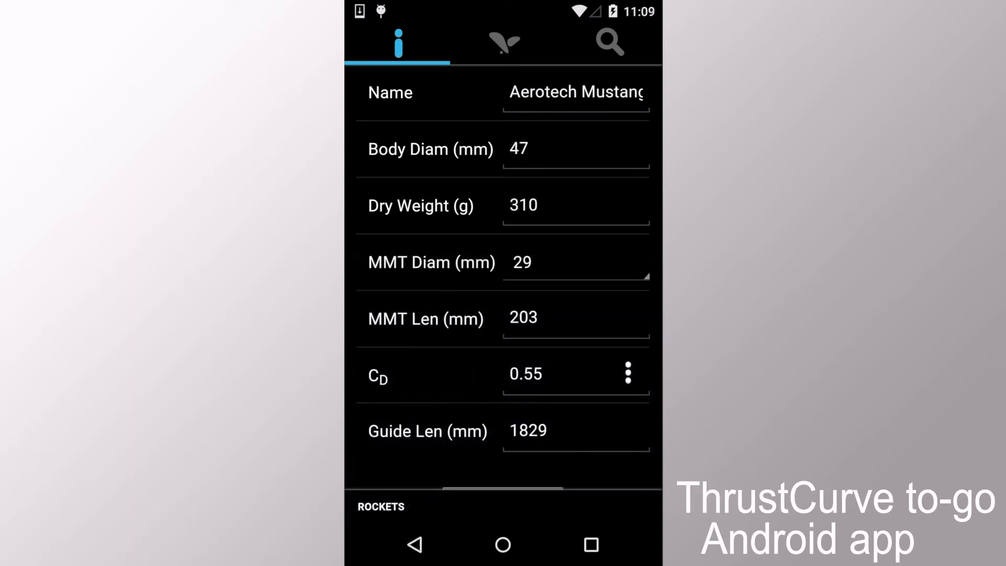
{"action": "scroll", "coordinate": [503, 314], "scroll_direction": "down", "scroll_amount": 1}
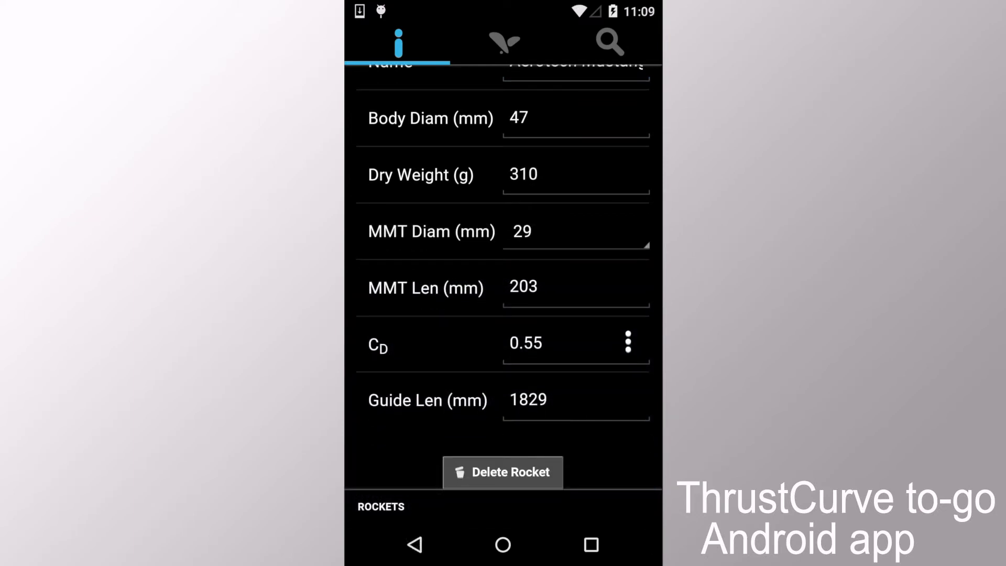
{"action": "left_click", "coordinate": [609, 41]}
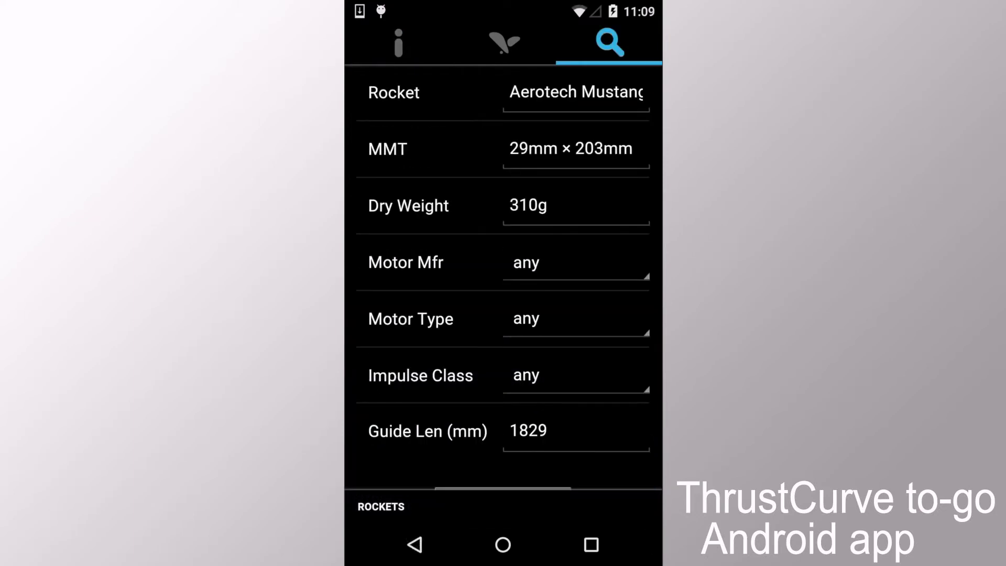
Run the motor guide with motor type left as any and impulse class G.
{"action": "left_click", "coordinate": [576, 318]}
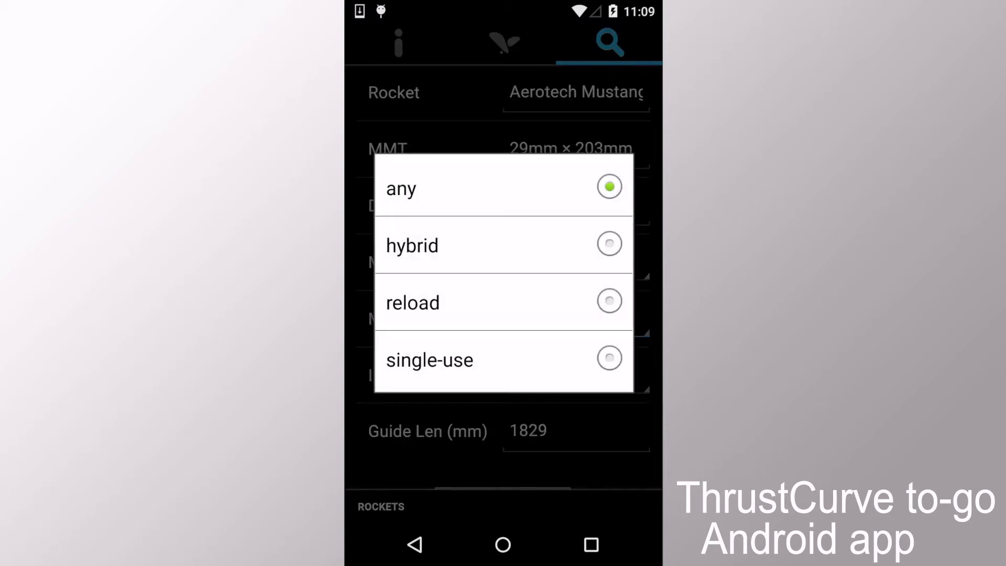
{"action": "left_click", "coordinate": [504, 188]}
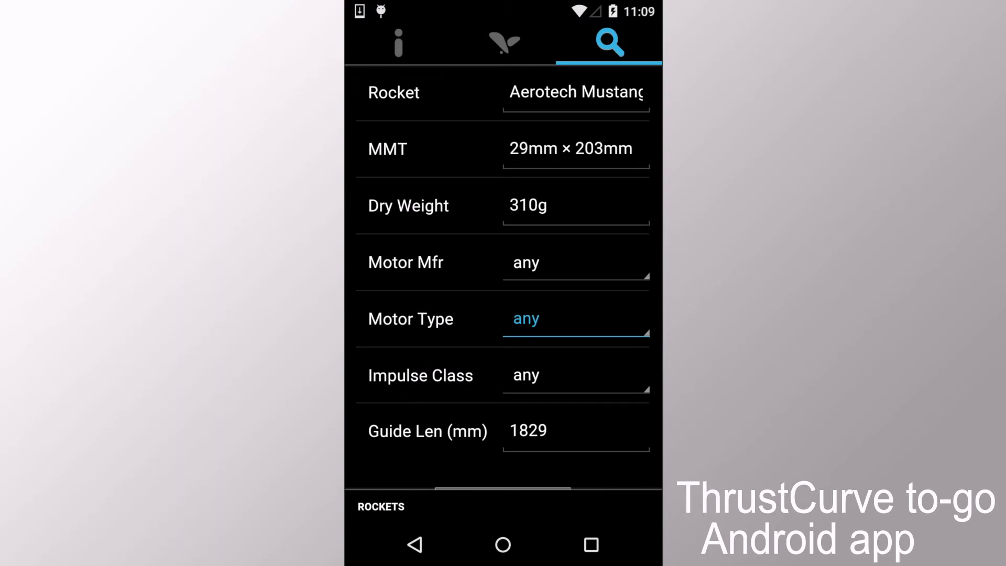
{"action": "scroll", "coordinate": [502, 314], "scroll_direction": "down", "scroll_amount": 1}
{"action": "left_click", "coordinate": [576, 345]}
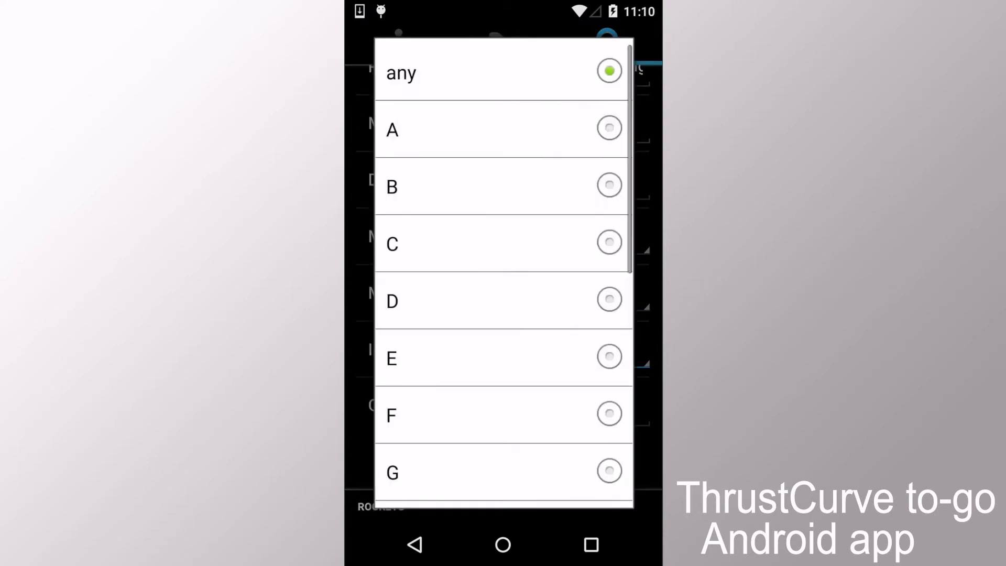
{"action": "scroll", "coordinate": [504, 275], "scroll_direction": "down", "scroll_amount": 2}
{"action": "left_click", "coordinate": [503, 357]}
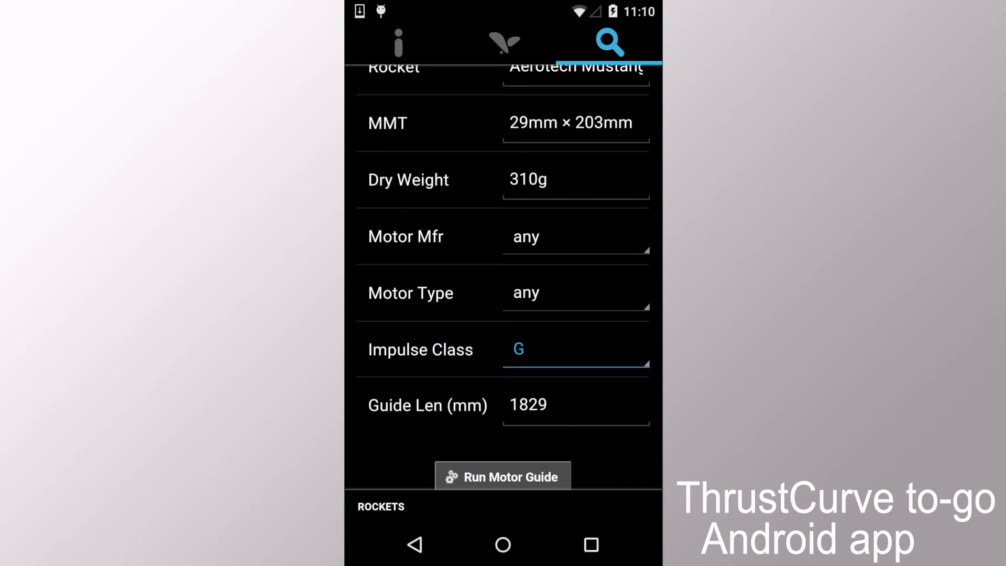
{"action": "left_click", "coordinate": [503, 476]}
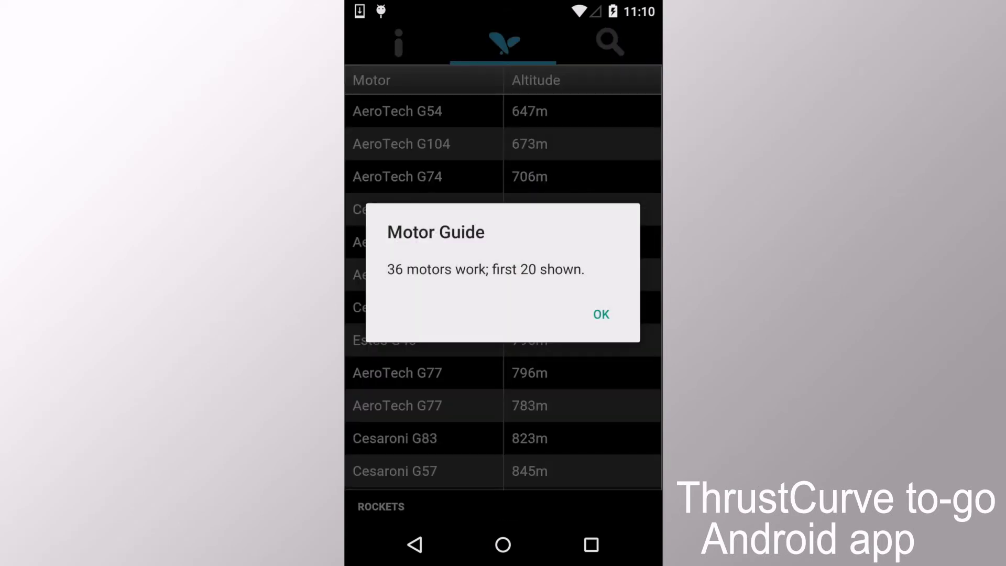
Dismiss the Motor Guide summary of 36 workable motors.
{"action": "left_click", "coordinate": [600, 314]}
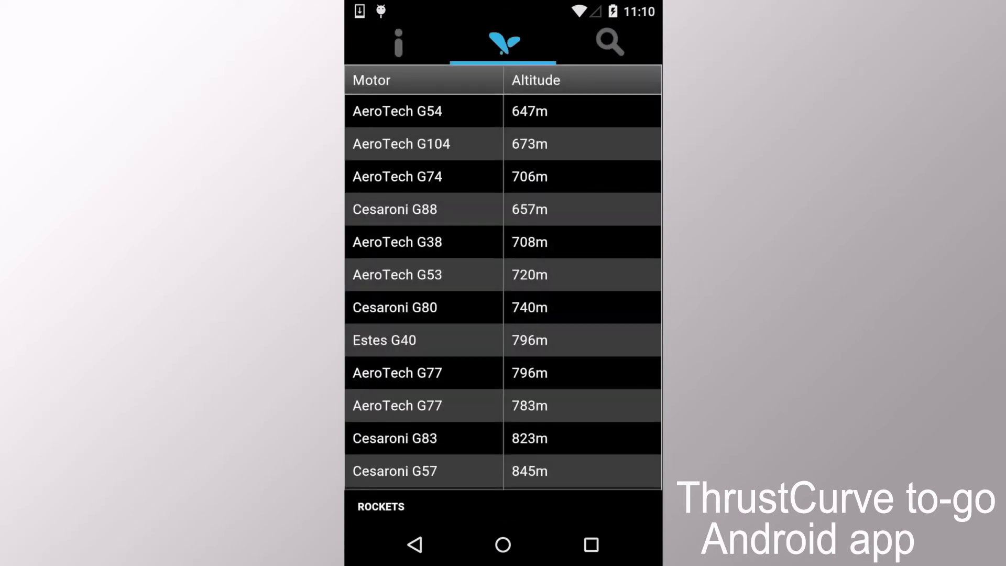
{"action": "scroll", "coordinate": [503, 314], "scroll_direction": "down", "scroll_amount": 3}
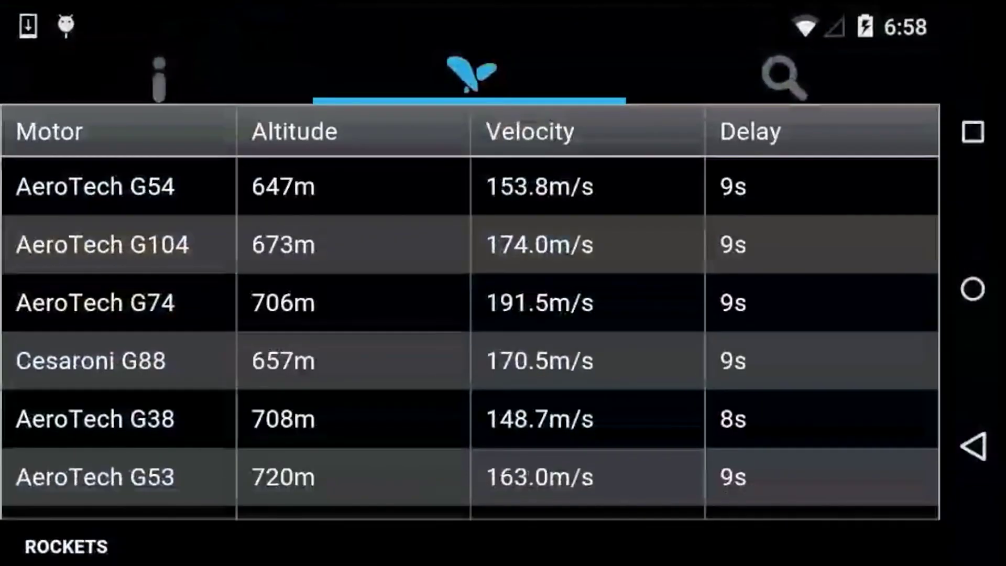
{"action": "scroll", "coordinate": [503, 315], "scroll_direction": "down", "scroll_amount": 5}
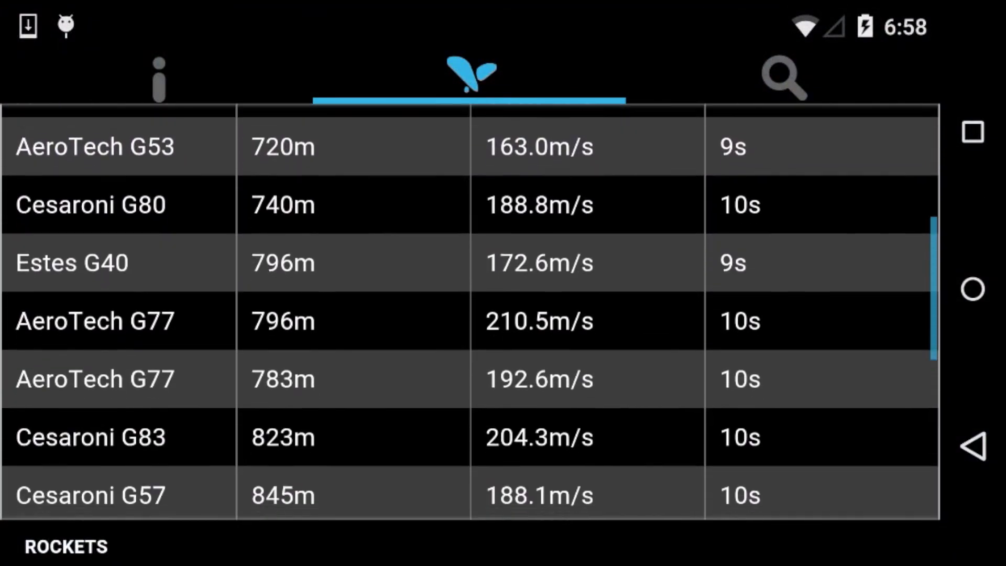
{"action": "scroll", "coordinate": [503, 314], "scroll_direction": "down", "scroll_amount": 5}
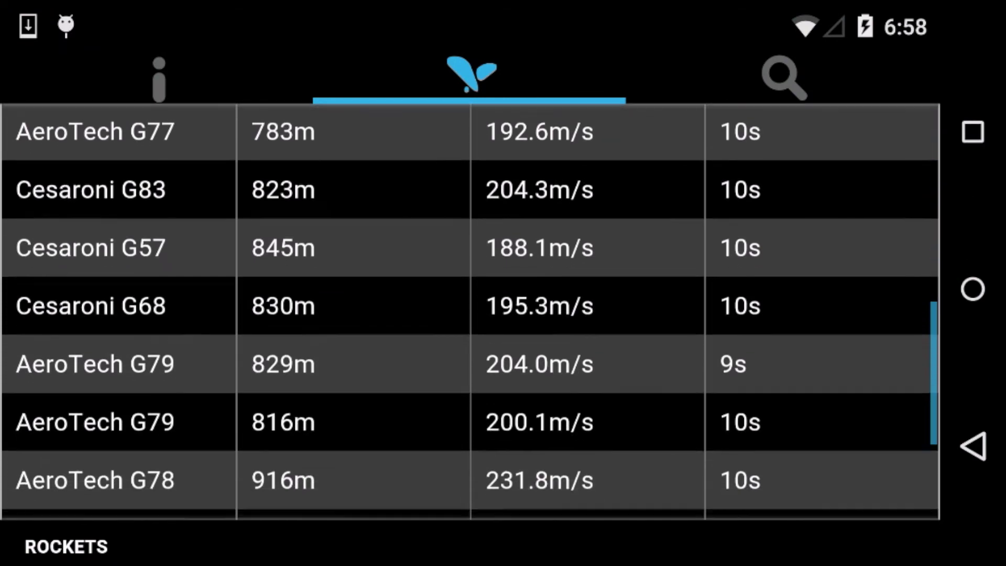
{"action": "scroll", "coordinate": [503, 314], "scroll_direction": "down", "scroll_amount": 3}
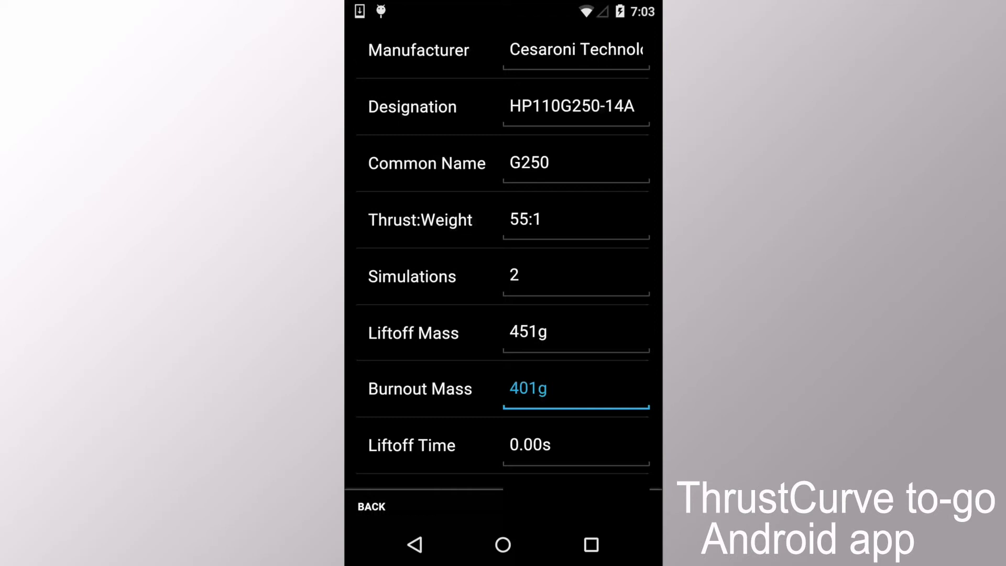
{"action": "scroll", "coordinate": [503, 275], "scroll_direction": "down", "scroll_amount": 5}
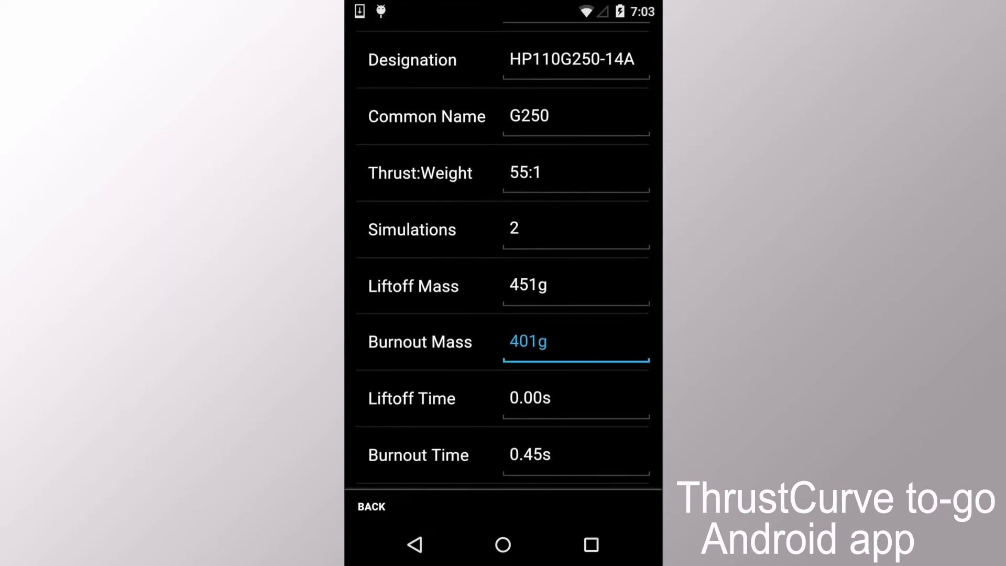
{"action": "scroll", "coordinate": [503, 275], "scroll_direction": "down", "scroll_amount": 3}
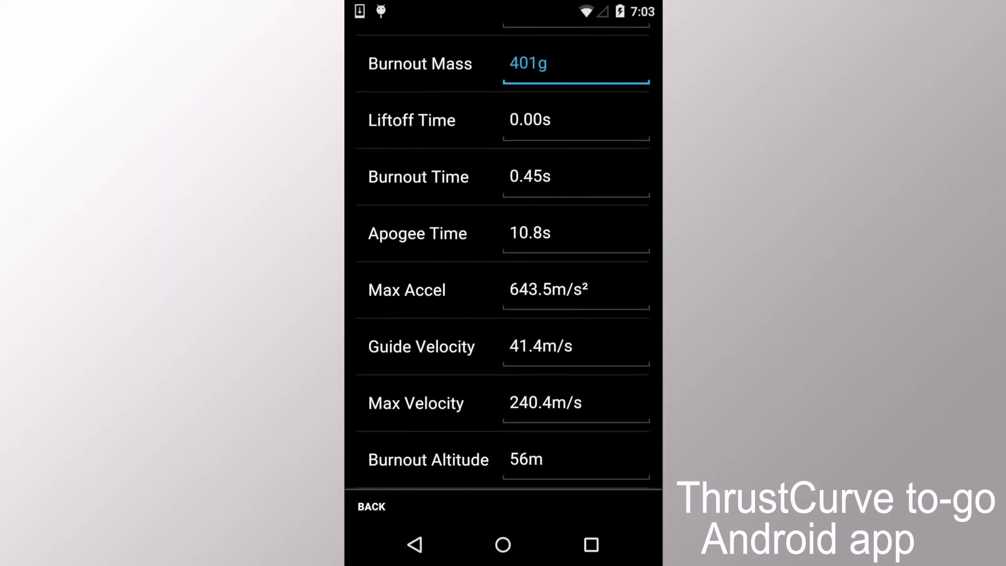
{"action": "scroll", "coordinate": [503, 275], "scroll_direction": "down", "scroll_amount": 3}
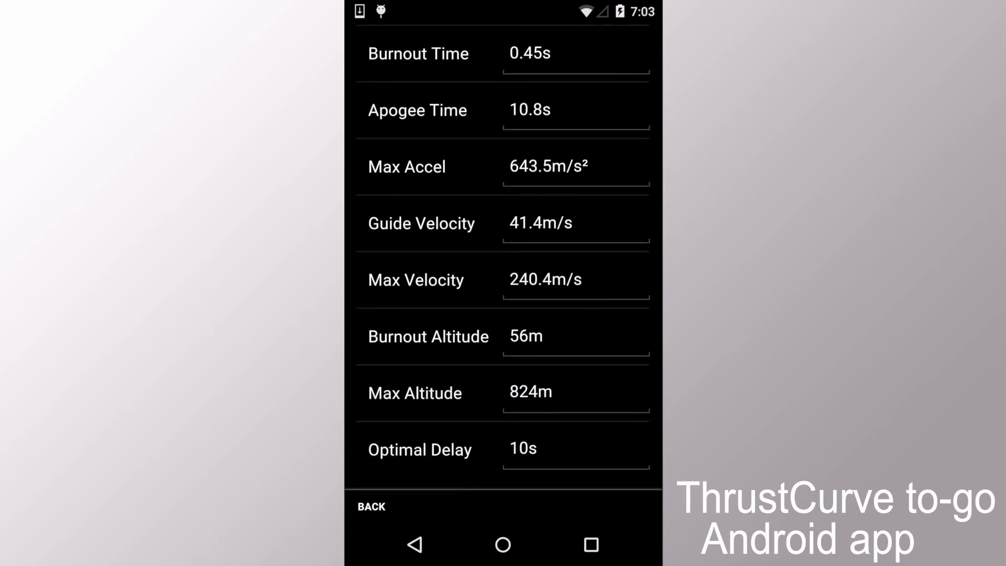
Select the G250's 10 s optimal delay, then go back to the results list.
{"action": "left_click", "coordinate": [576, 450]}
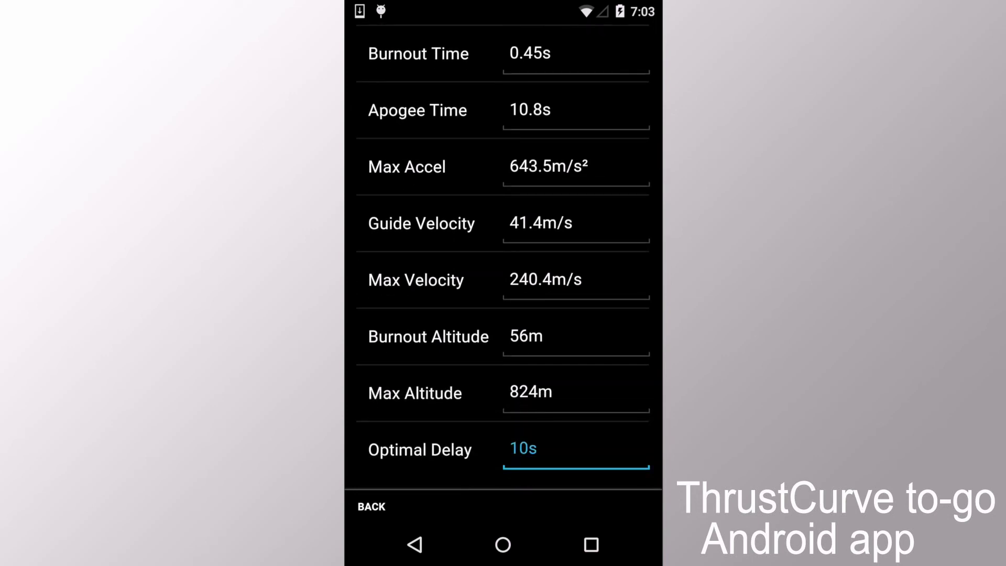
{"action": "left_click", "coordinate": [371, 506]}
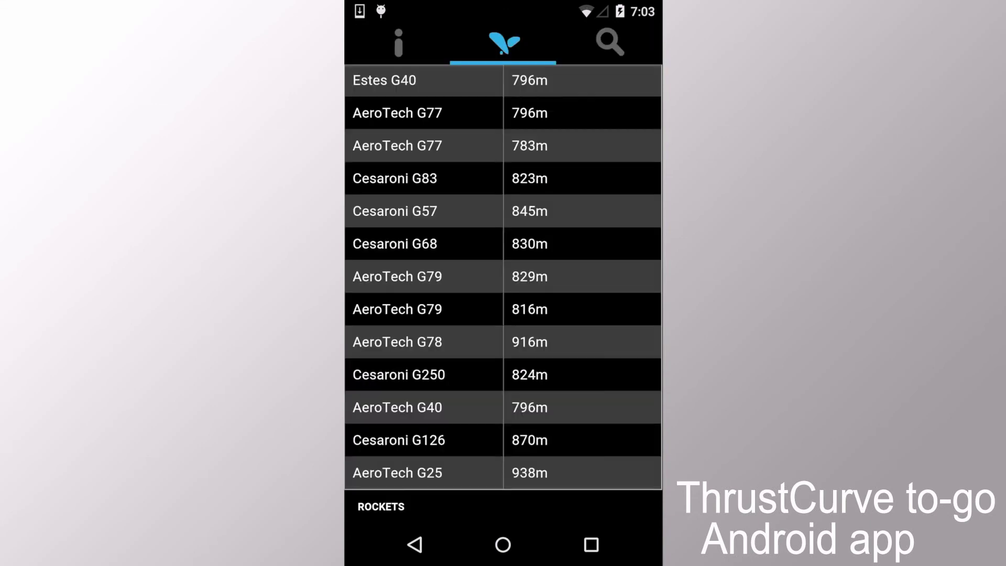